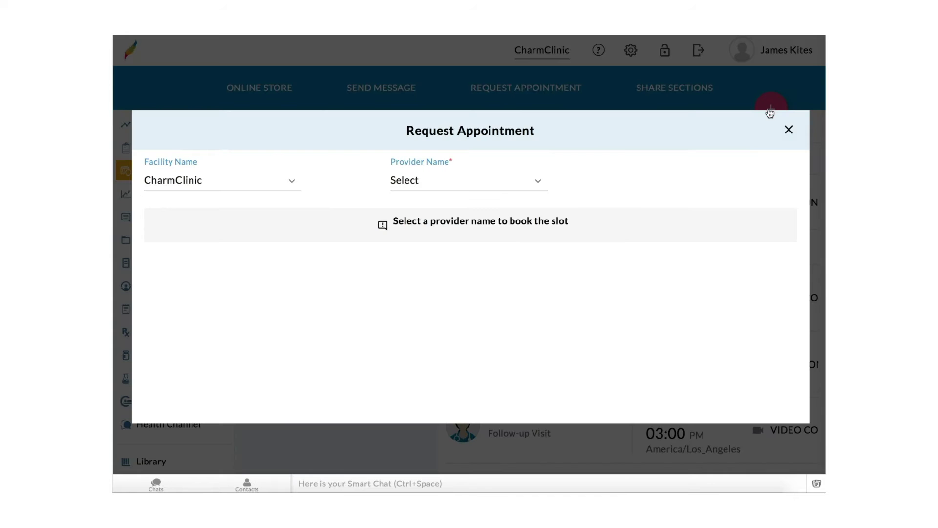
{"action": "left_click", "coordinate": [539, 183]}
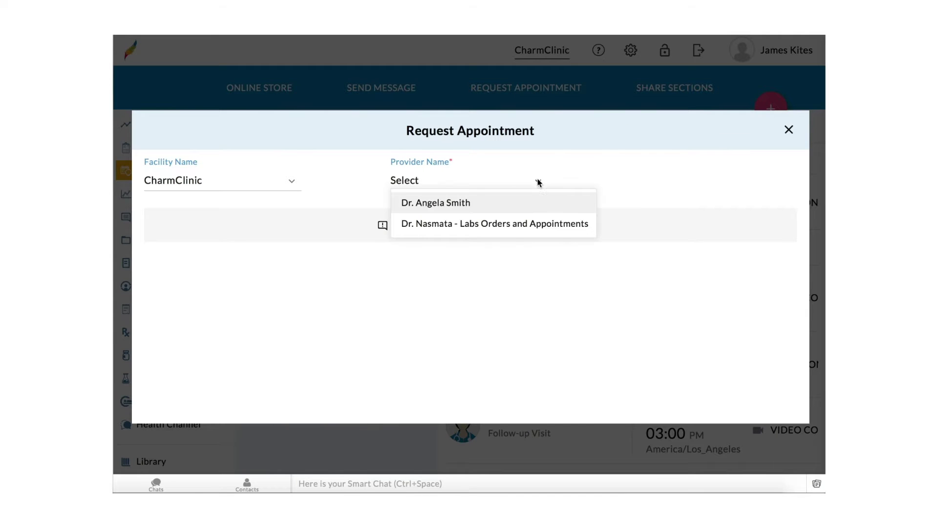
{"action": "left_click", "coordinate": [525, 202]}
{"action": "left_click", "coordinate": [784, 183]}
{"action": "left_click", "coordinate": [715, 222]}
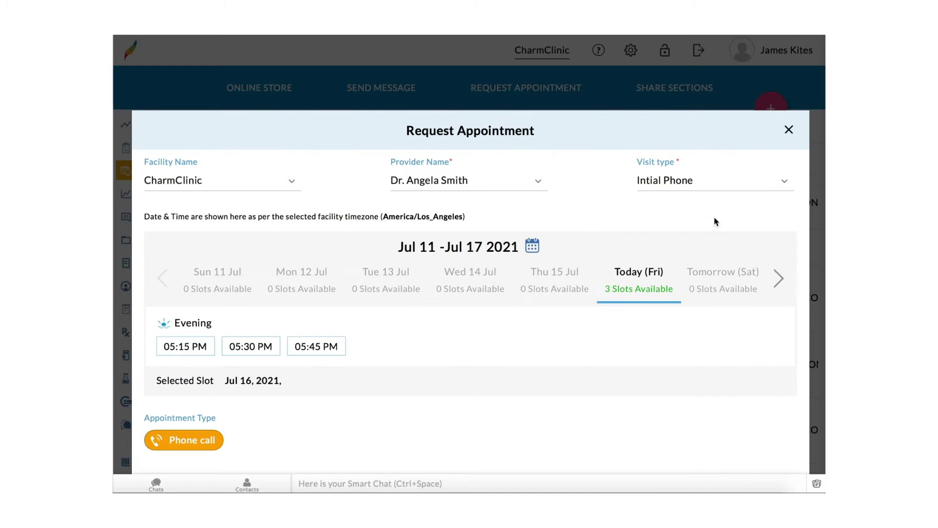
{"action": "left_click", "coordinate": [270, 350]}
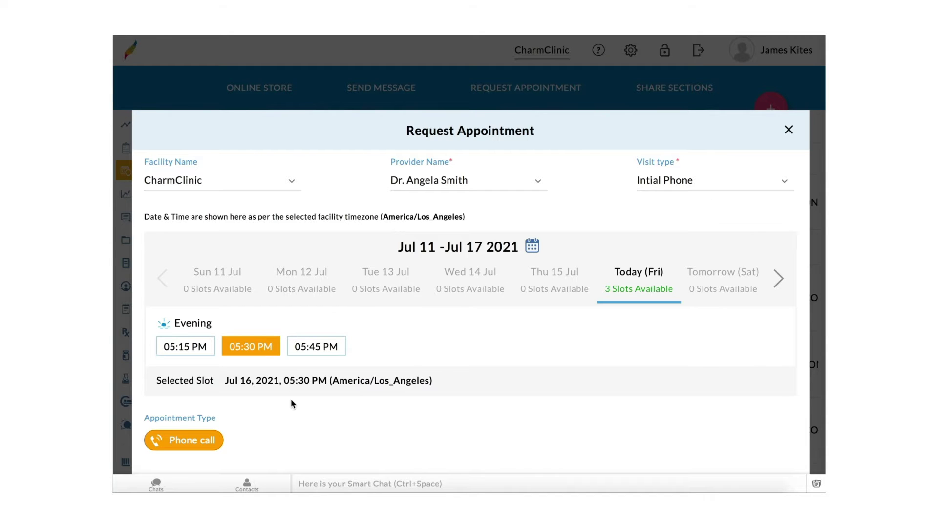
{"action": "scroll", "coordinate": [291, 404], "scroll_direction": "down", "scroll_amount": 1}
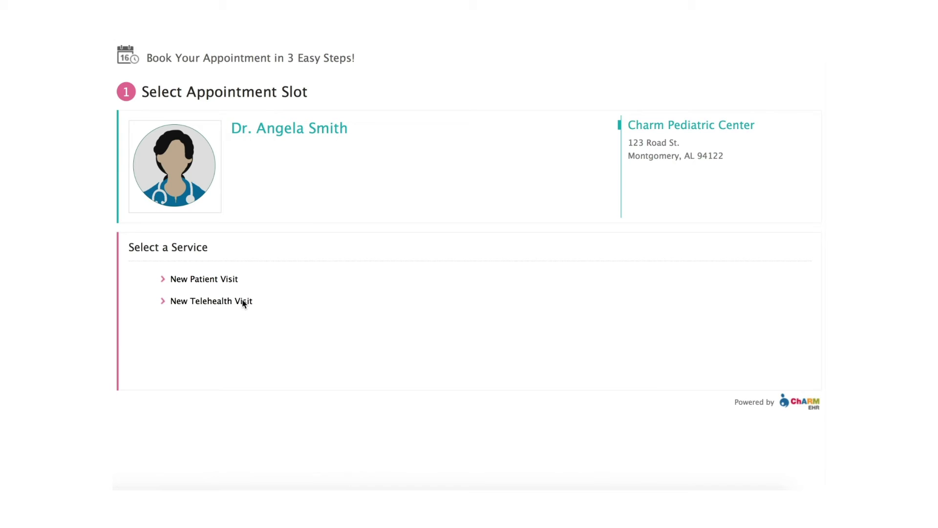
Book a New Telehealth Visit in the Tue Jul 20, 11:00 AM slot.
{"action": "left_click", "coordinate": [242, 302]}
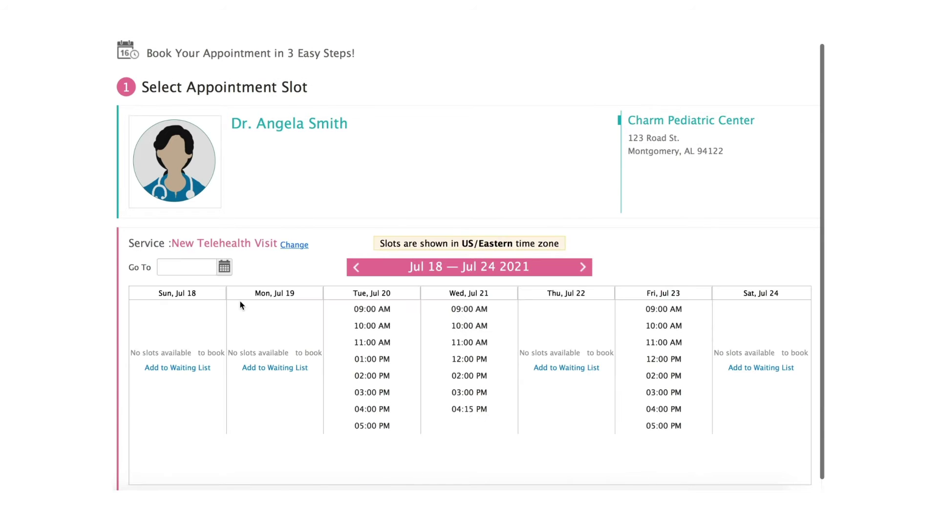
{"action": "left_click", "coordinate": [405, 347]}
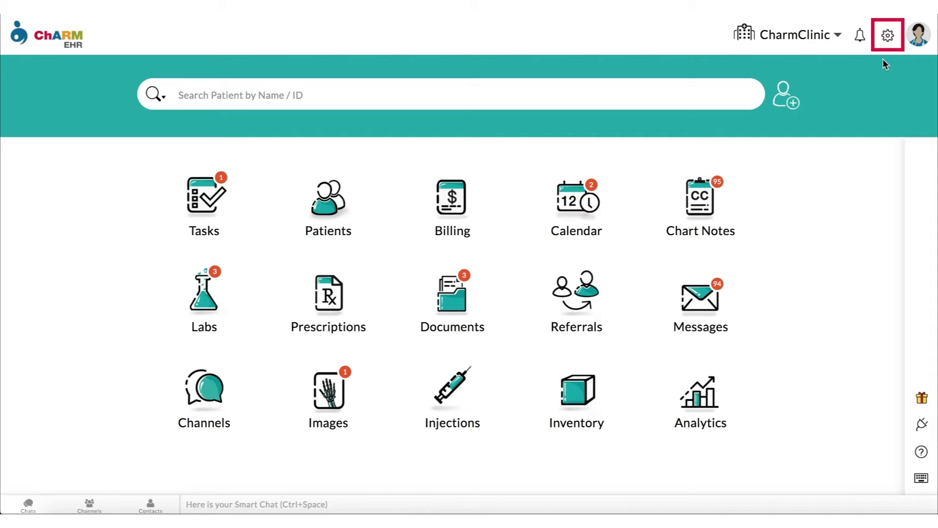
In practice settings, select Charm Pediatric Center and enable online appointments there.
{"action": "left_click", "coordinate": [888, 37]}
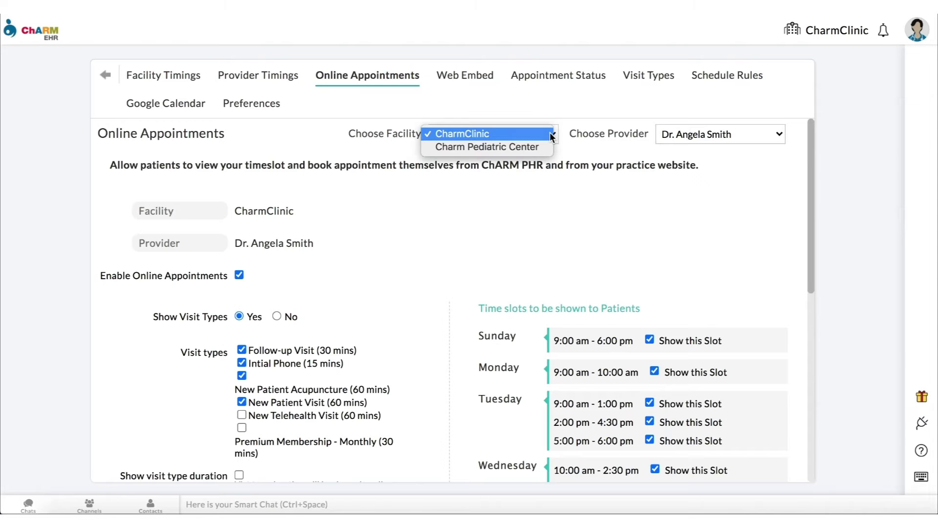
{"action": "left_click", "coordinate": [535, 146]}
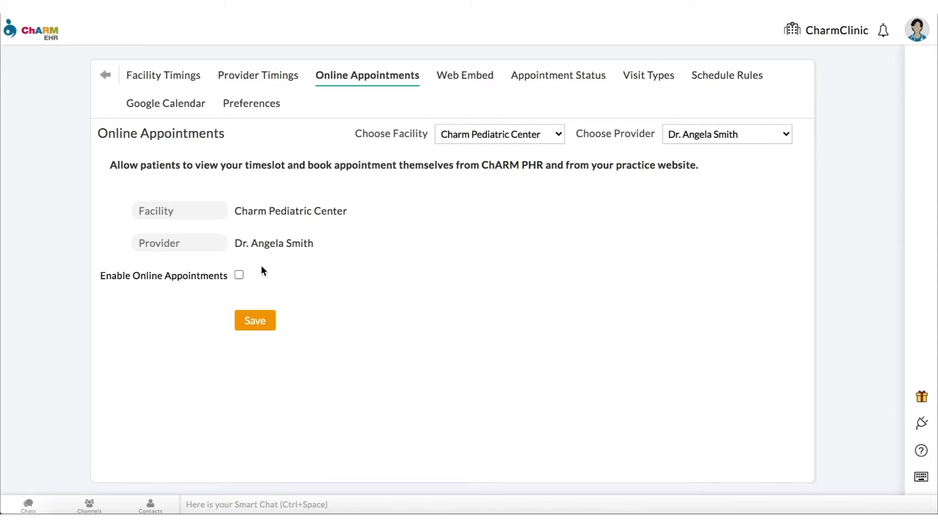
{"action": "left_click", "coordinate": [239, 275]}
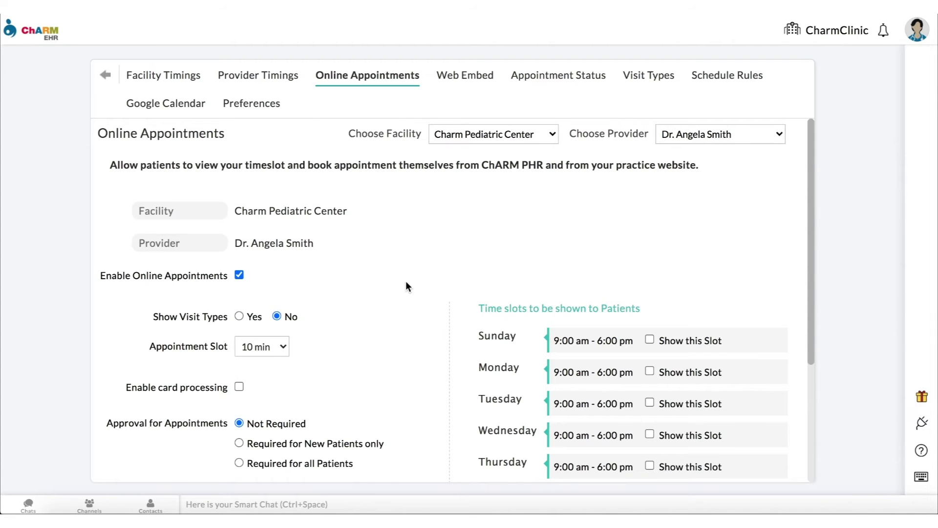
{"action": "scroll", "coordinate": [405, 285], "scroll_direction": "down", "scroll_amount": 1}
{"action": "scroll", "coordinate": [406, 285], "scroll_direction": "down", "scroll_amount": 2}
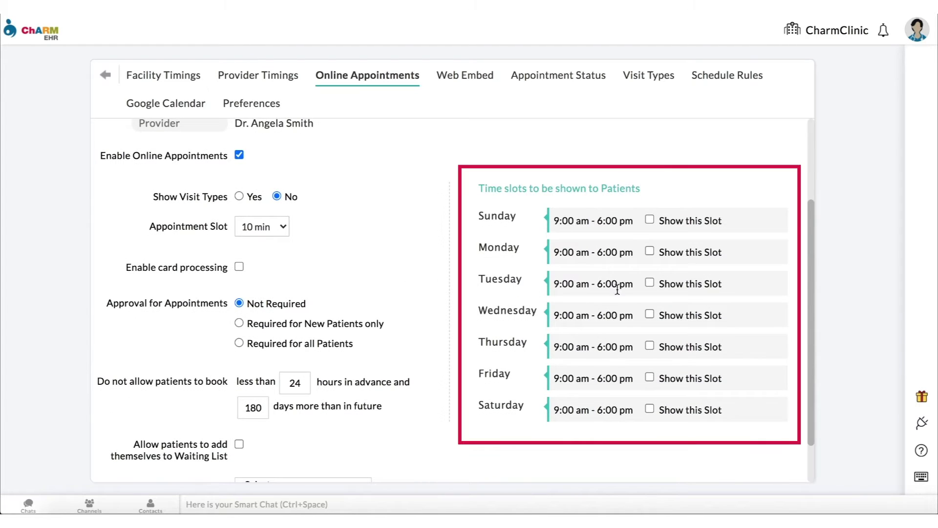
Show the Tuesday, Wednesday and Friday time slots to patients.
{"action": "left_click", "coordinate": [650, 283]}
{"action": "left_click", "coordinate": [649, 314]}
{"action": "left_click", "coordinate": [650, 378]}
Let patients choose a visit type, offering New Patient Visit and New Telehealth Visit.
{"action": "left_click", "coordinate": [238, 197]}
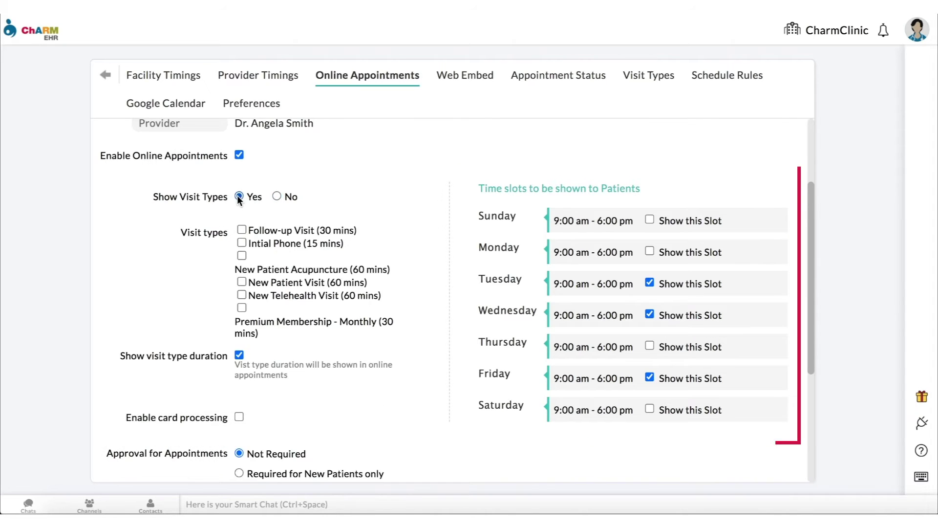
{"action": "scroll", "coordinate": [262, 214], "scroll_direction": "down", "scroll_amount": 2}
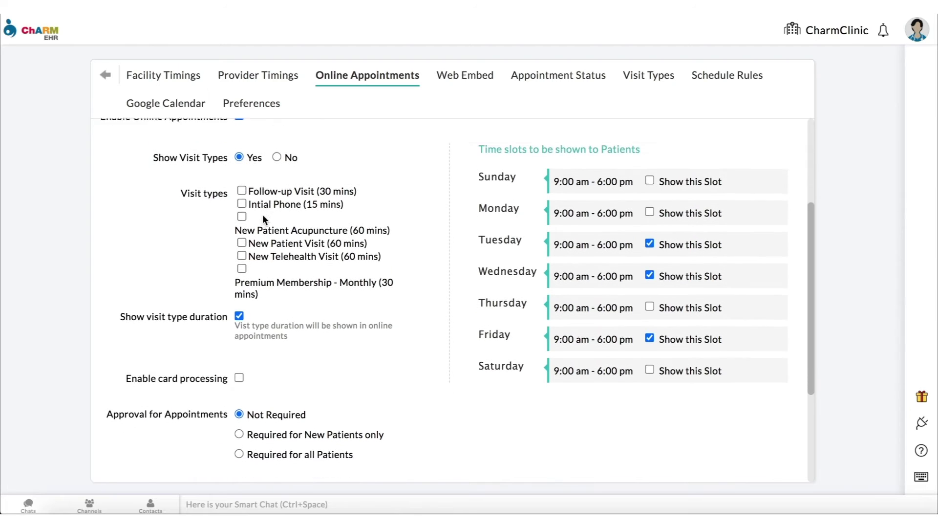
{"action": "left_click", "coordinate": [242, 217]}
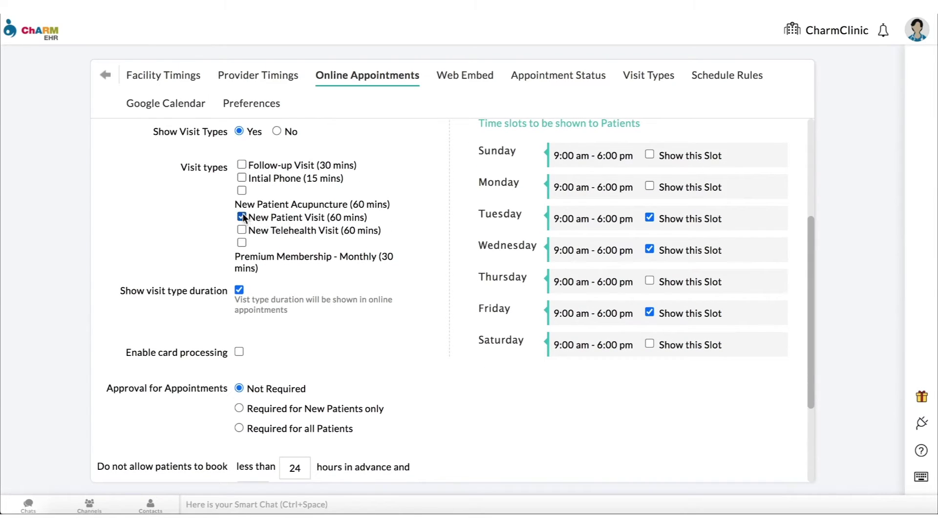
{"action": "left_click", "coordinate": [242, 230]}
{"action": "scroll", "coordinate": [254, 334], "scroll_direction": "down", "scroll_amount": 2}
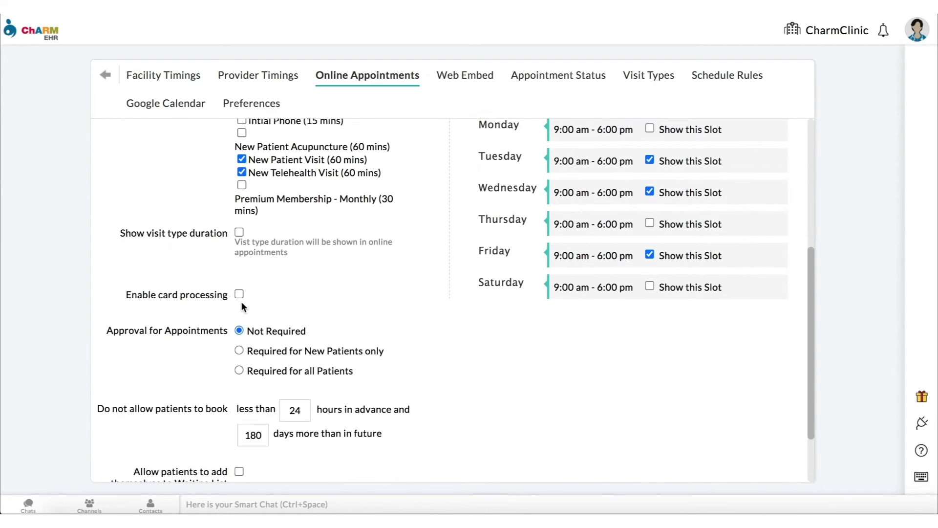
Enable card processing for EHR Demo, storing the card on file and charging per visit.
{"action": "left_click", "coordinate": [239, 294]}
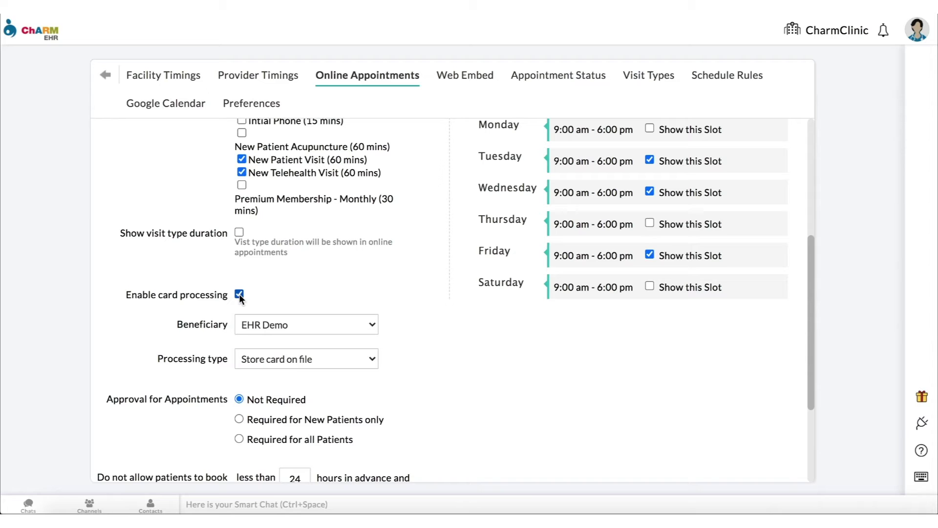
{"action": "left_click", "coordinate": [365, 325]}
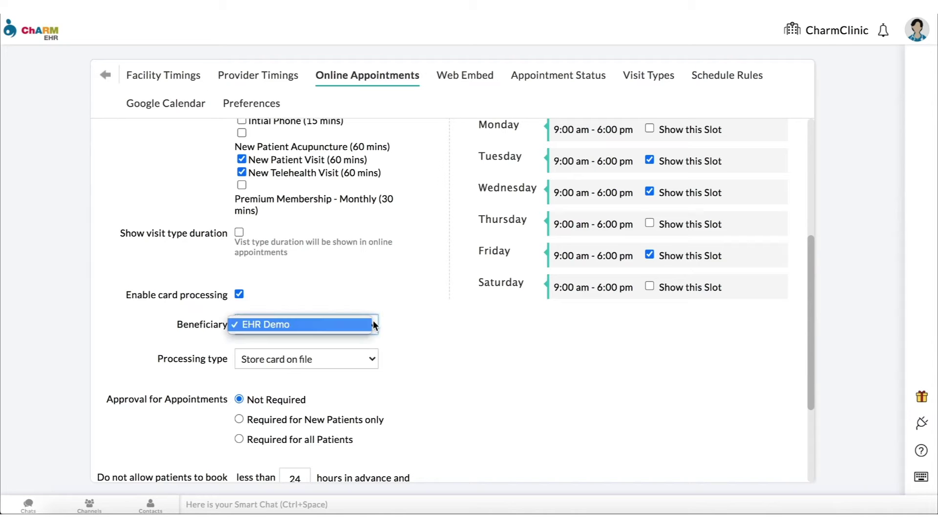
{"action": "left_click", "coordinate": [373, 325]}
{"action": "left_click", "coordinate": [374, 359]}
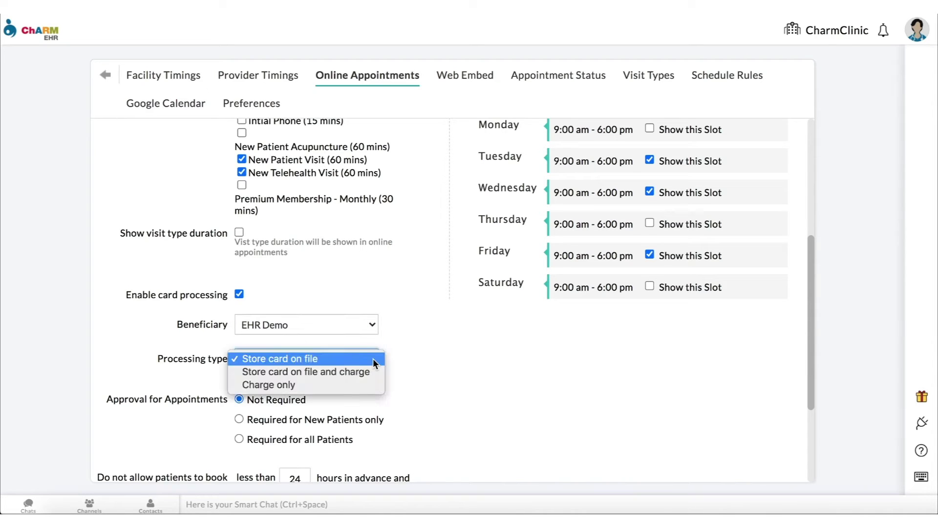
{"action": "key", "text": "Escape"}
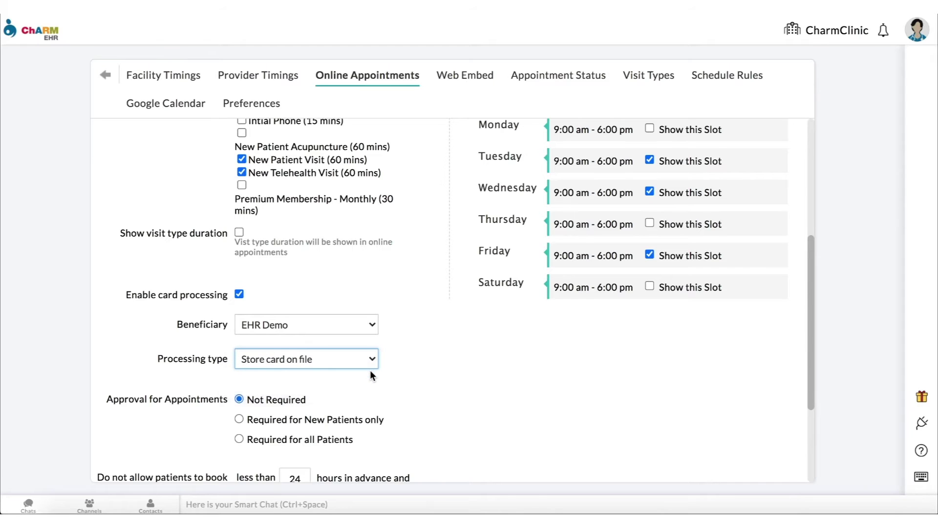
{"action": "left_click", "coordinate": [370, 375]}
{"action": "scroll", "coordinate": [376, 387], "scroll_direction": "down", "scroll_amount": 3}
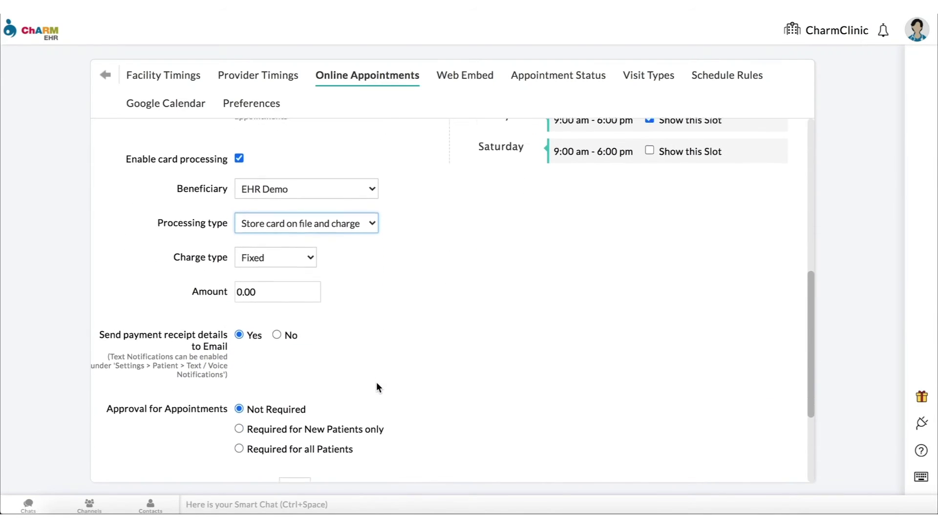
{"action": "left_click", "coordinate": [311, 228]}
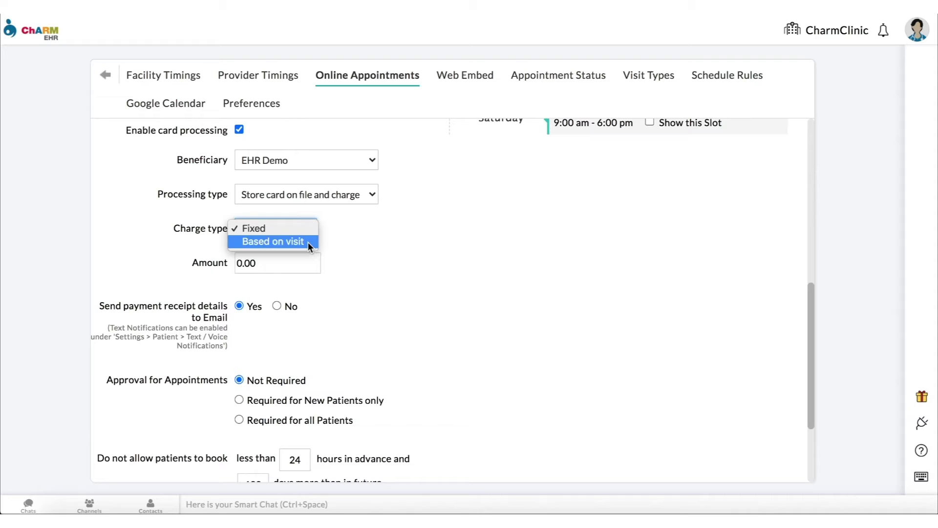
{"action": "left_click", "coordinate": [308, 242]}
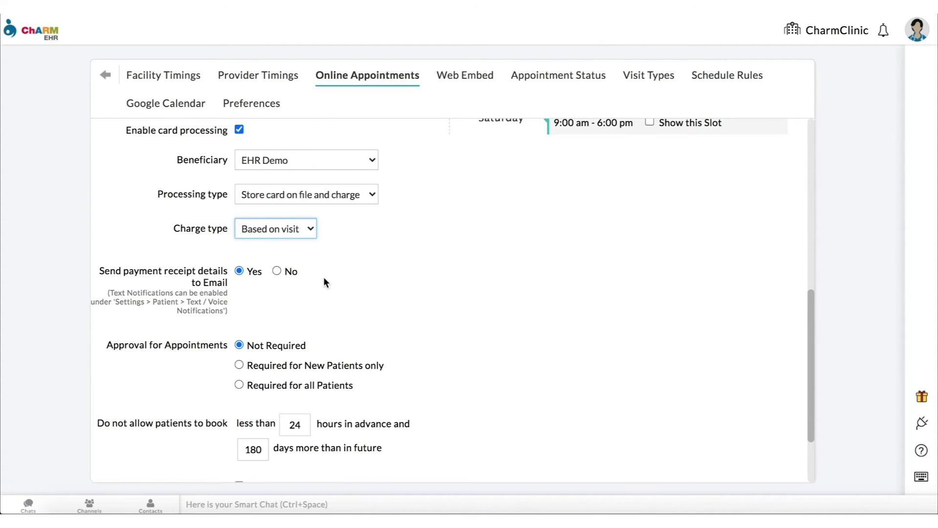
{"action": "scroll", "coordinate": [324, 276], "scroll_direction": "down", "scroll_amount": 3}
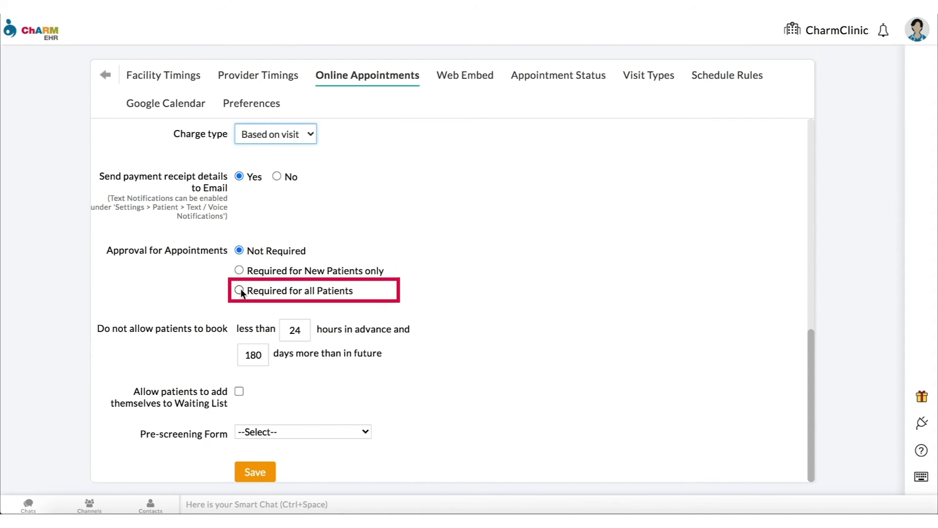
Require approval, email Dr. Nasmata too, and limit booking to 48 hours–90 days ahead.
{"action": "left_click", "coordinate": [240, 290]}
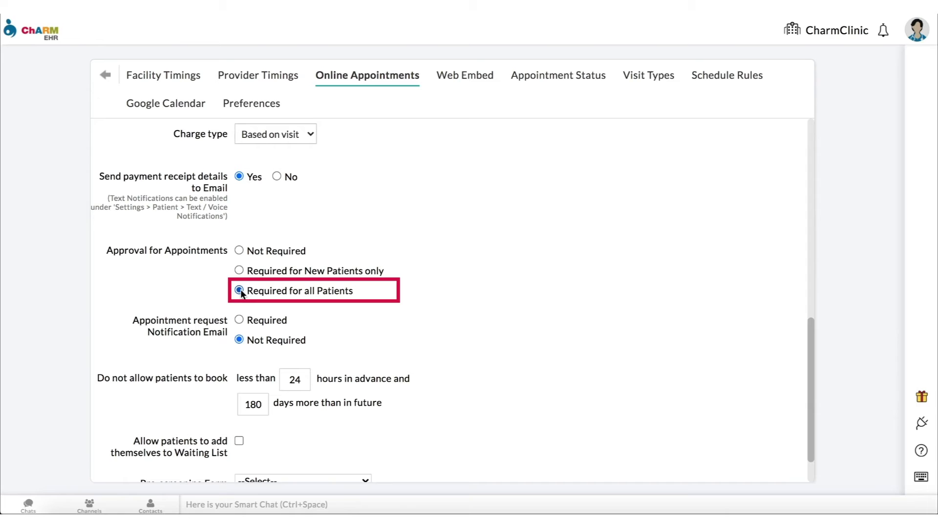
{"action": "left_click", "coordinate": [240, 321]}
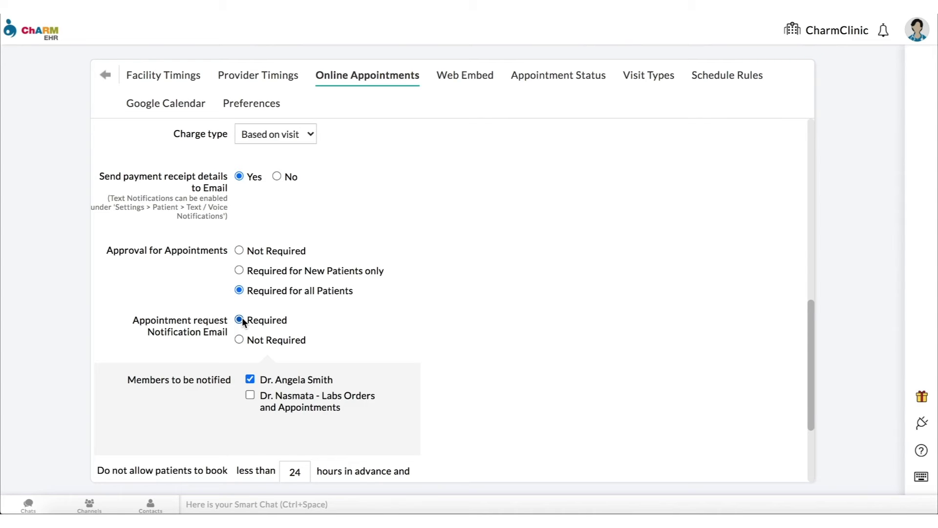
{"action": "left_click", "coordinate": [251, 396]}
{"action": "scroll", "coordinate": [253, 413], "scroll_direction": "down", "scroll_amount": 3}
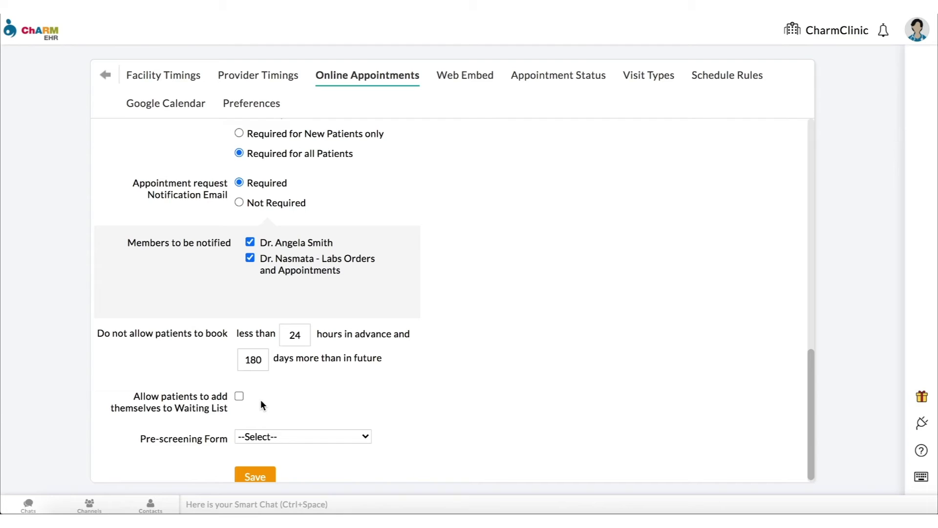
{"action": "left_click_drag", "start_coordinate": [302, 334], "coordinate": [290, 334]}
{"action": "type", "text": "48"}
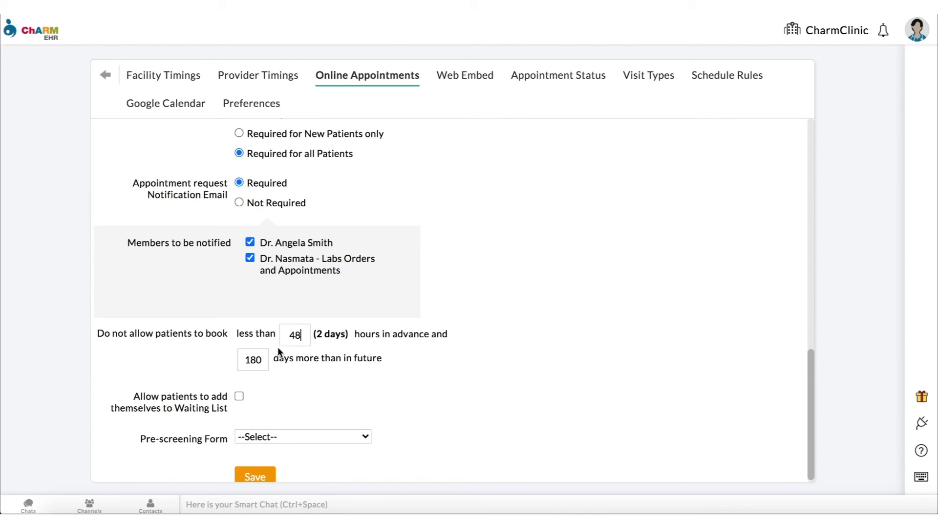
{"action": "left_click_drag", "start_coordinate": [260, 360], "coordinate": [241, 359]}
{"action": "type", "text": "90"}
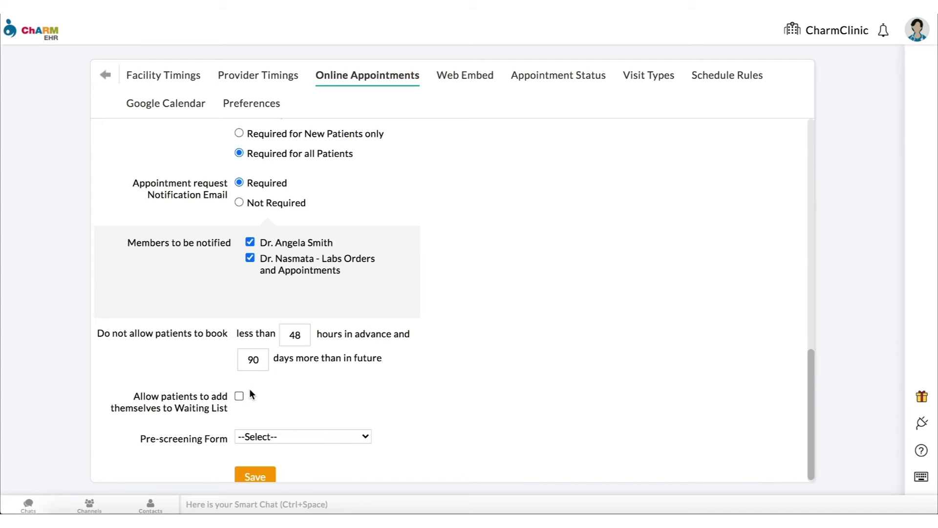
{"action": "scroll", "coordinate": [260, 393], "scroll_direction": "down", "scroll_amount": 1}
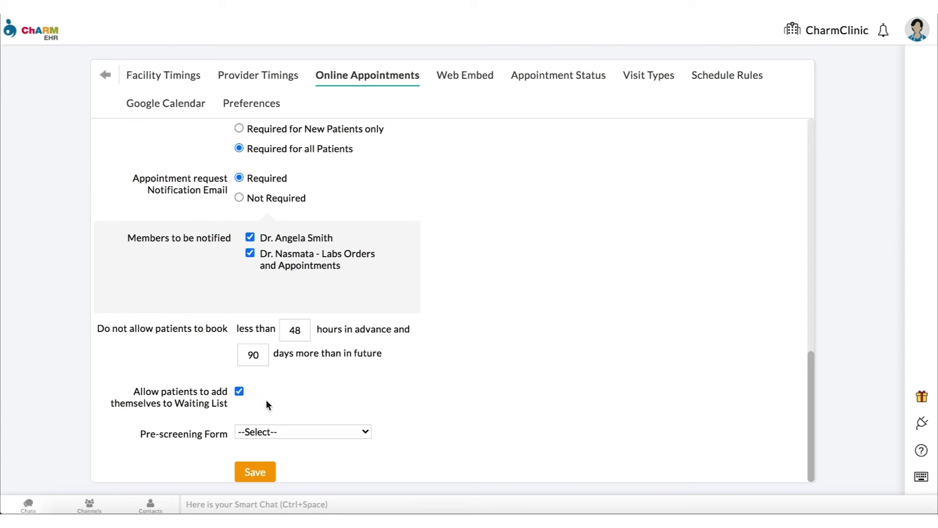
Choose the Prescreen Patient pre-screening form and save the online appointment settings.
{"action": "left_click", "coordinate": [365, 433]}
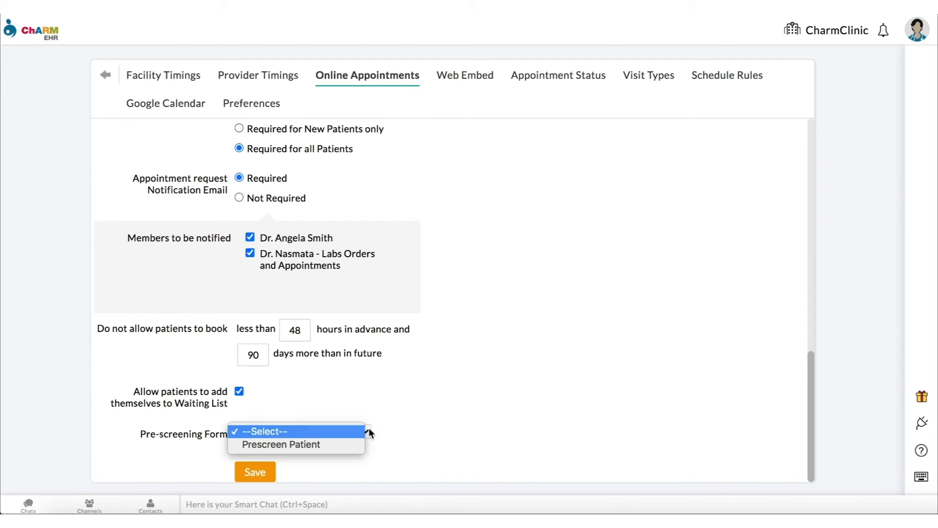
{"action": "left_click", "coordinate": [345, 444]}
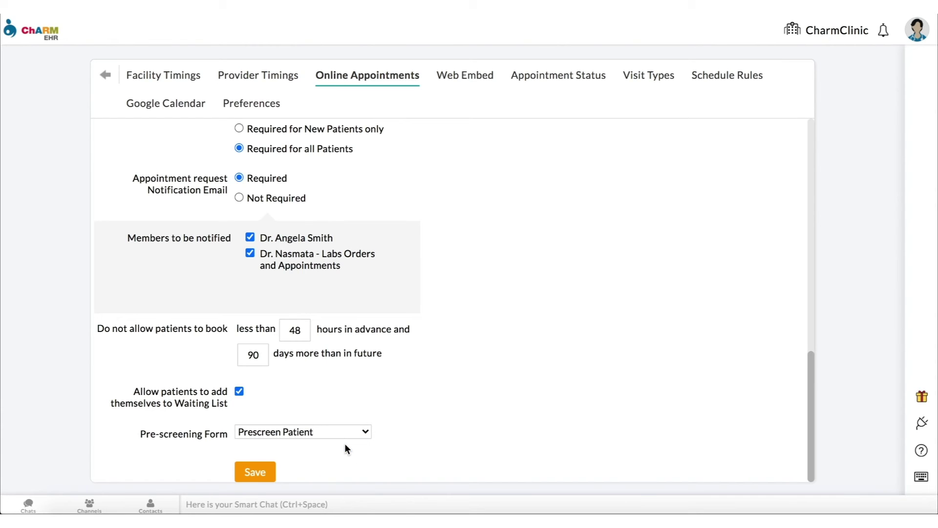
{"action": "left_click", "coordinate": [269, 476]}
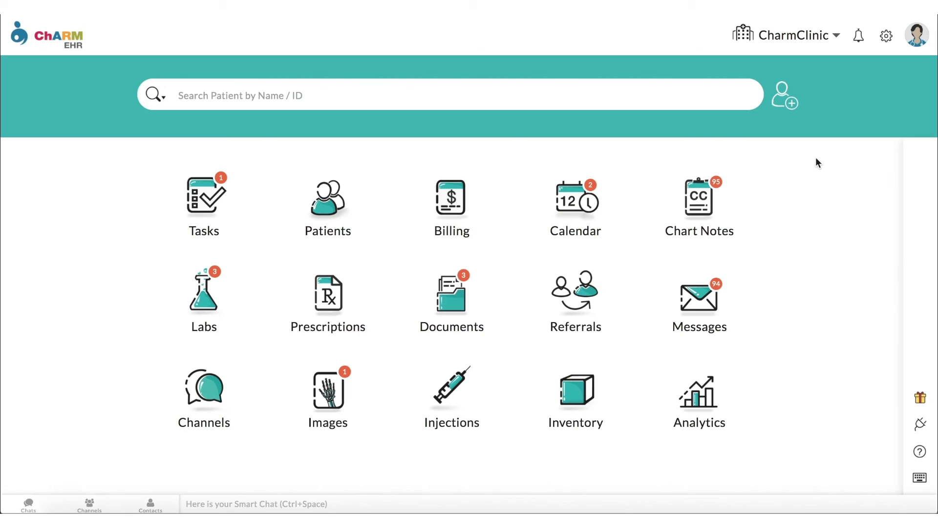
Go to the Calendar Web Embed page in practice settings.
{"action": "left_click", "coordinate": [886, 36]}
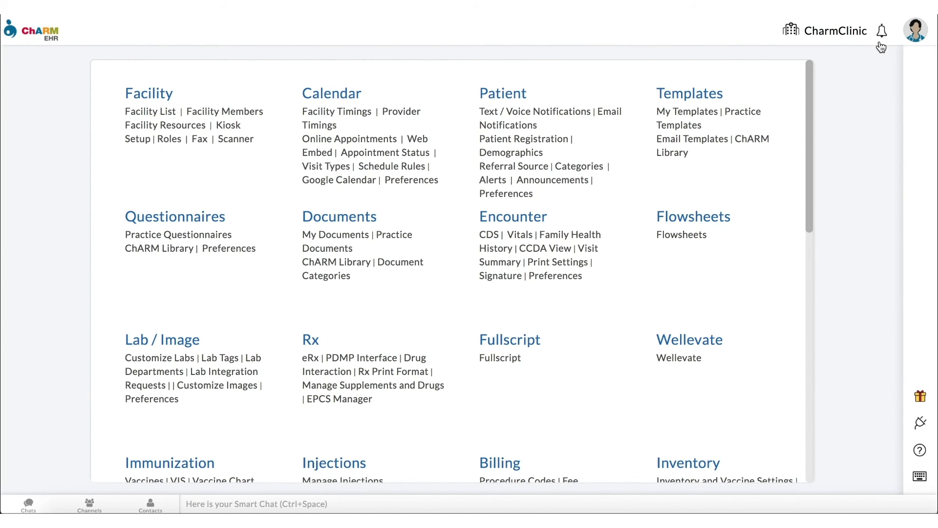
{"action": "left_click", "coordinate": [422, 139]}
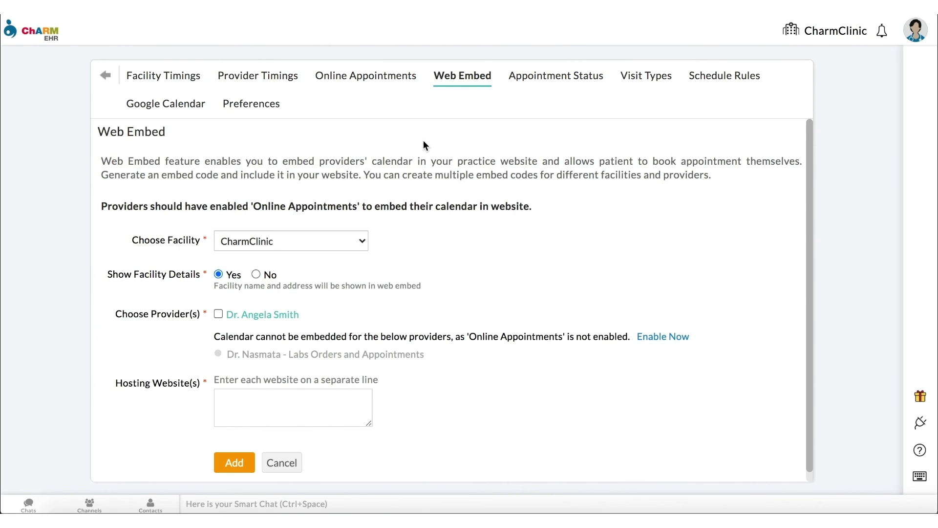
Add a Charm Pediatric Center embed for Dr. Angela Smith on charmcares.com and charmhealth.com, and copy its code.
{"action": "left_click", "coordinate": [364, 241]}
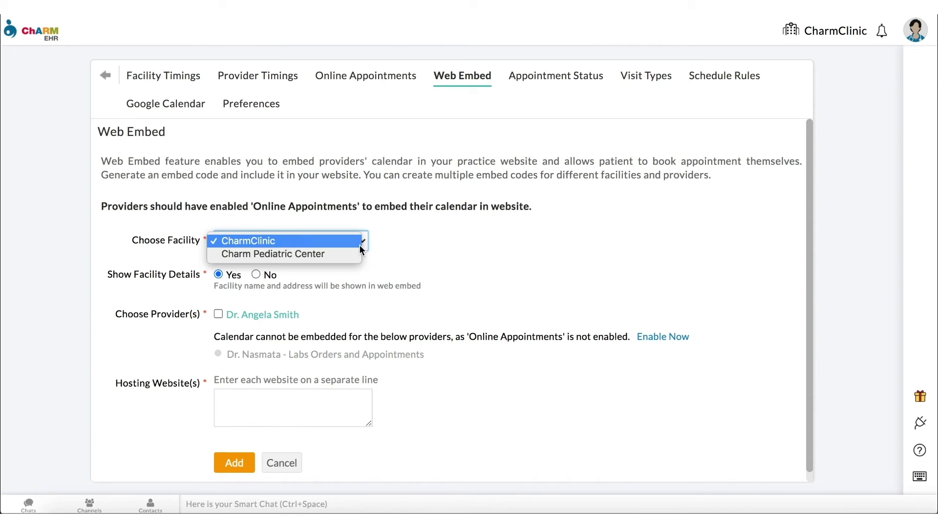
{"action": "left_click", "coordinate": [359, 253]}
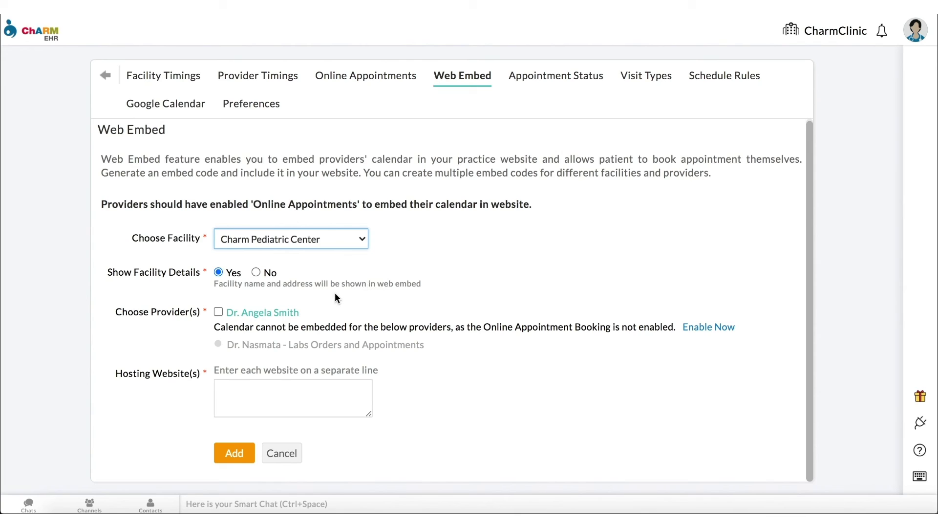
{"action": "left_click", "coordinate": [220, 312]}
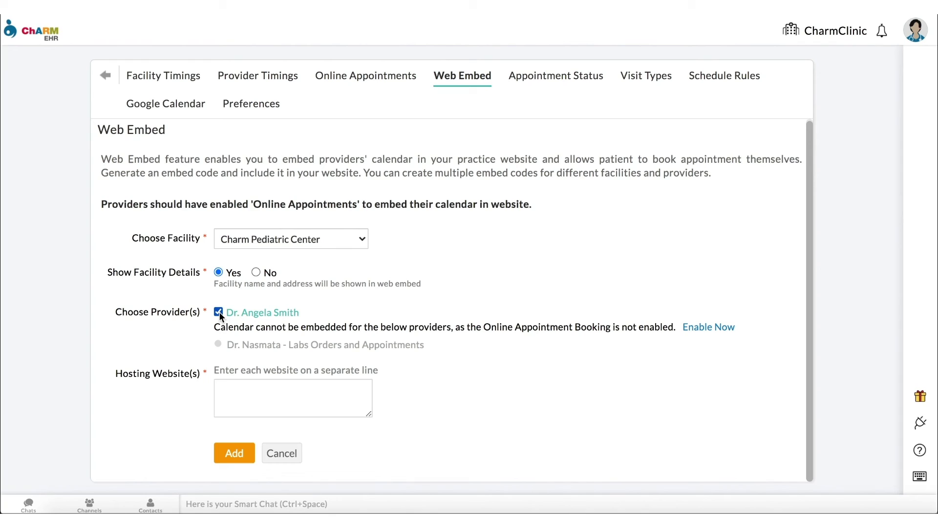
{"action": "left_click", "coordinate": [246, 382]}
{"action": "type", "text": "char"}
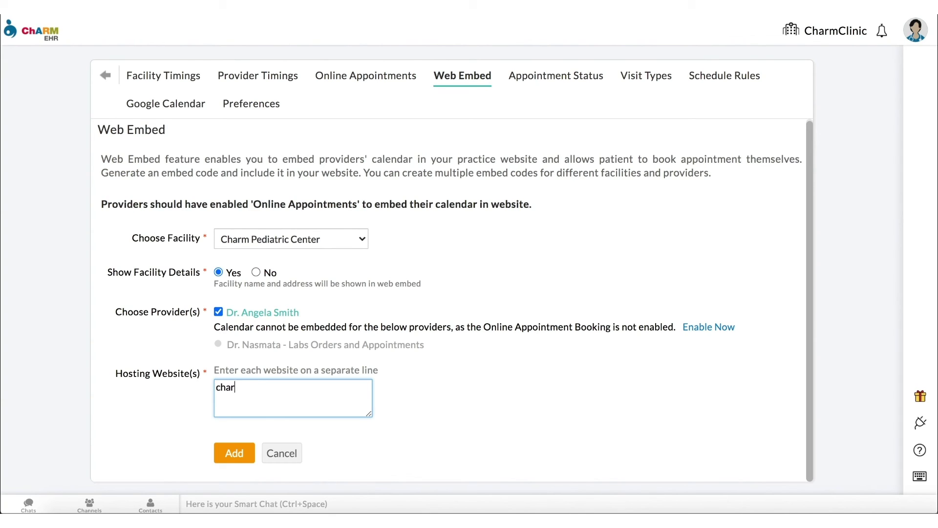
{"action": "type", "text": "mcares.com"}
{"action": "key", "text": "Return"}
{"action": "type", "text": "charmhealth.com"}
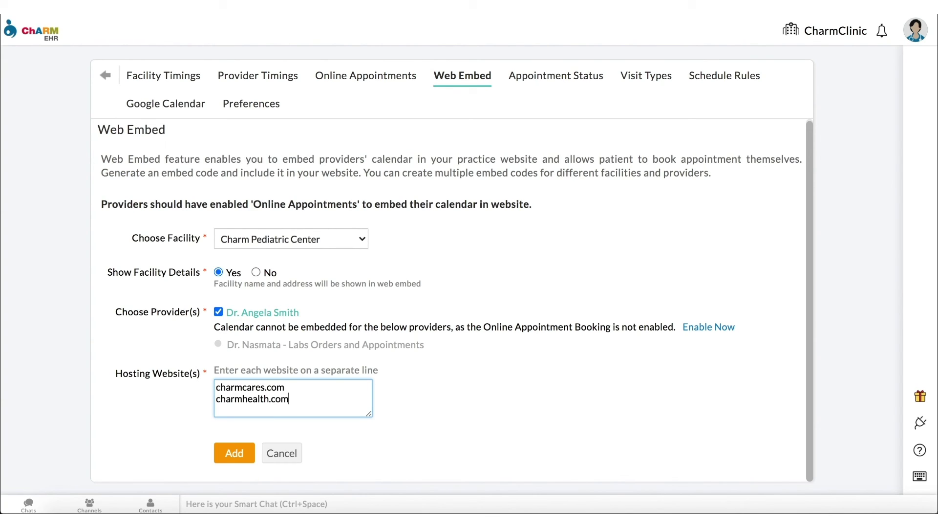
{"action": "left_click", "coordinate": [230, 454]}
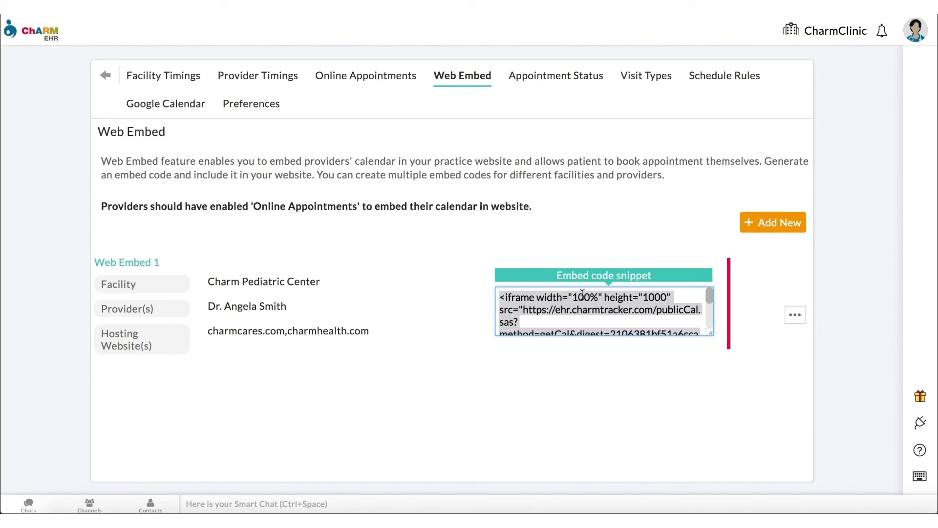
{"action": "right_click", "coordinate": [653, 311]}
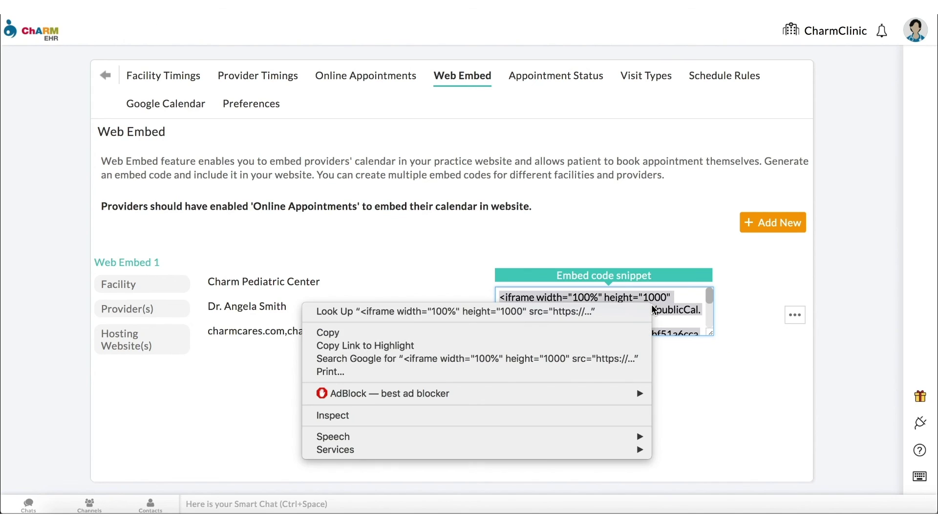
{"action": "left_click", "coordinate": [597, 332]}
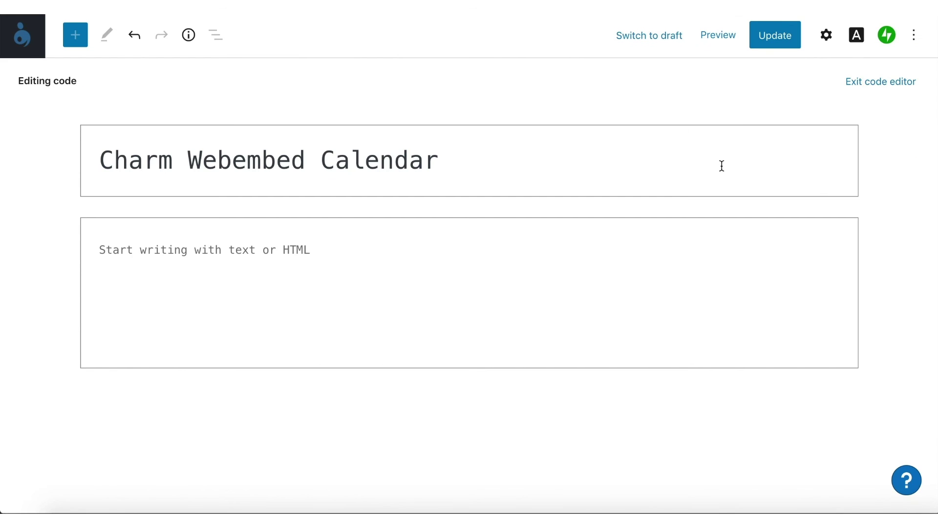
Paste the embed code into the page body, exit the code editor, and open Web Embed 1's options.
{"action": "left_click", "coordinate": [627, 248]}
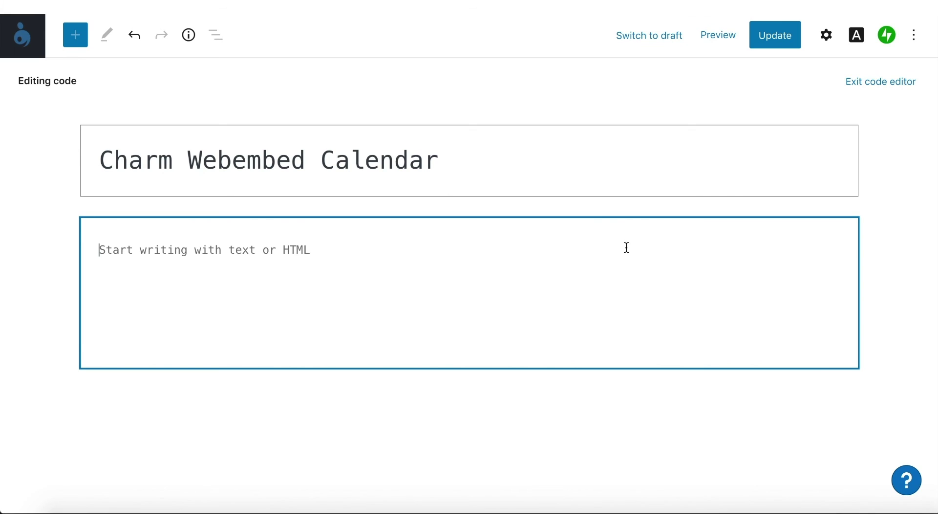
{"action": "right_click", "coordinate": [626, 250]}
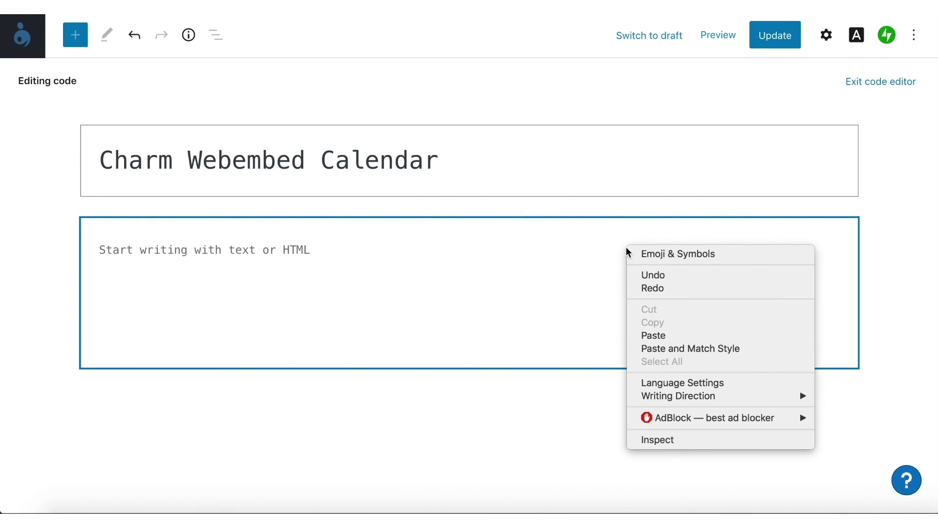
{"action": "left_click", "coordinate": [664, 335]}
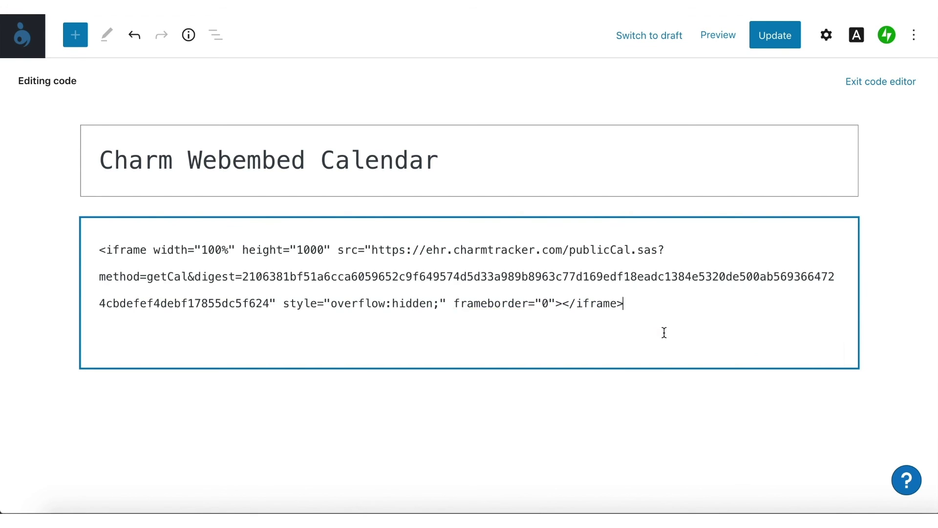
{"action": "left_click", "coordinate": [850, 91]}
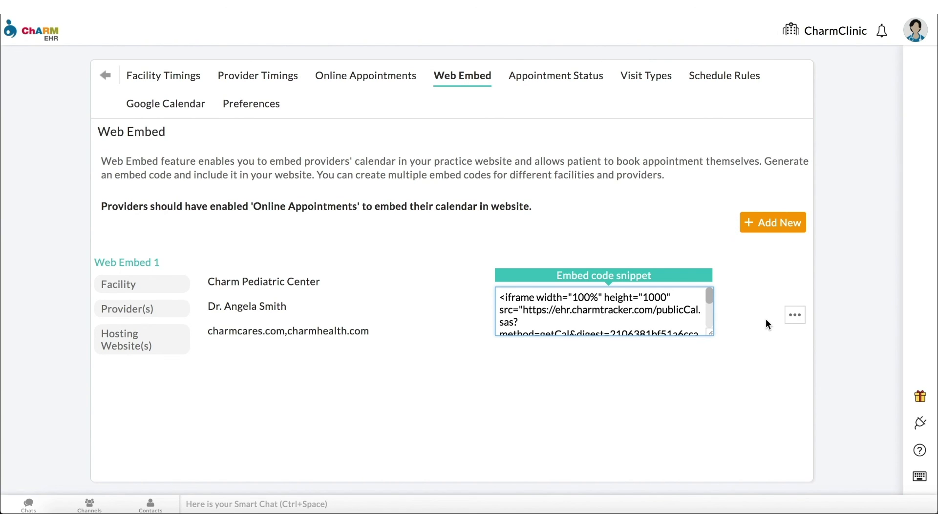
{"action": "left_click", "coordinate": [798, 319]}
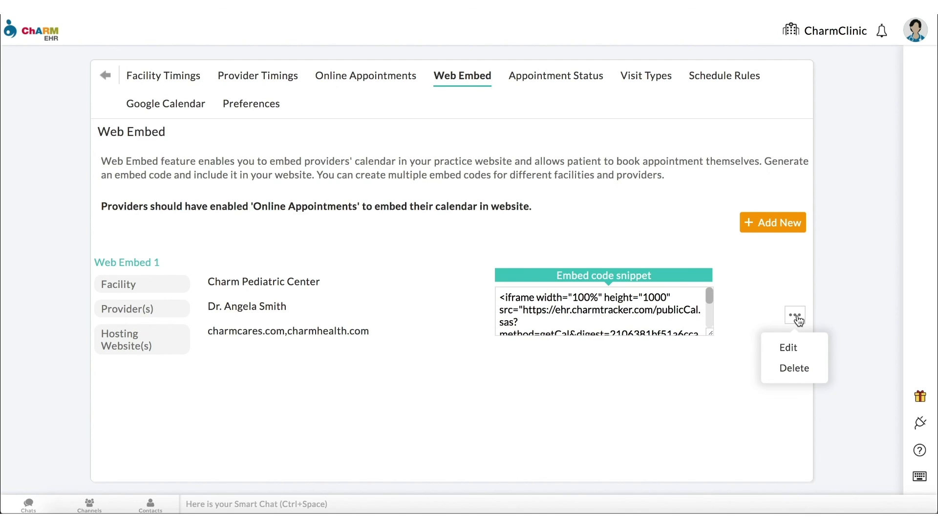